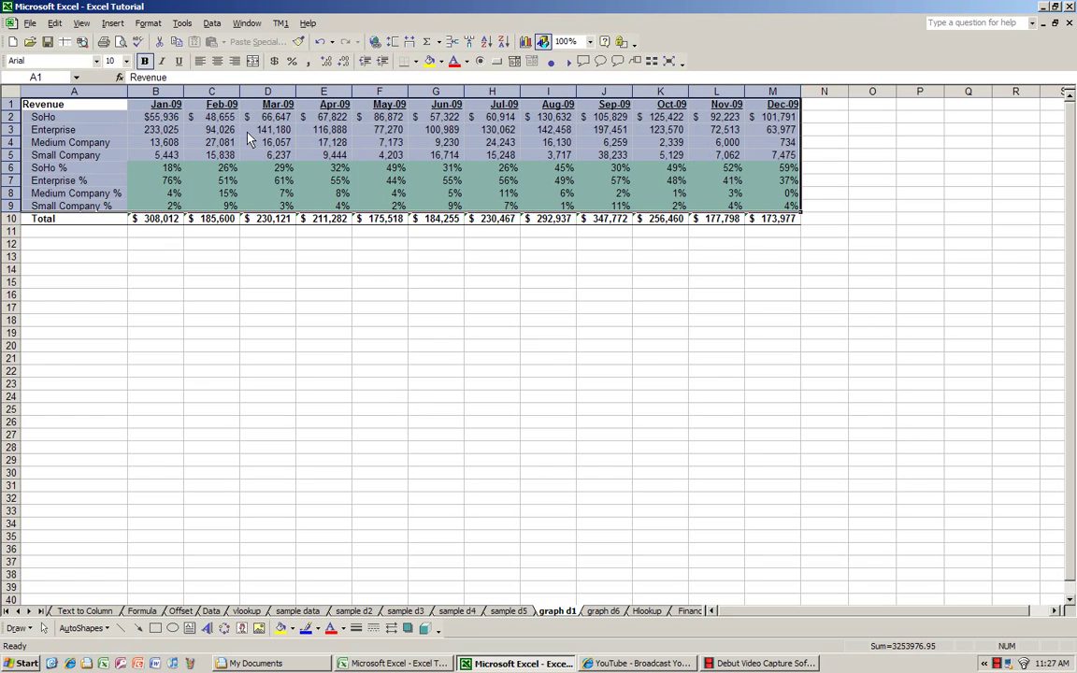
Check the SoHo revenue and SoHo % cells, then select the whole revenue and percentage table.
click(168, 122)
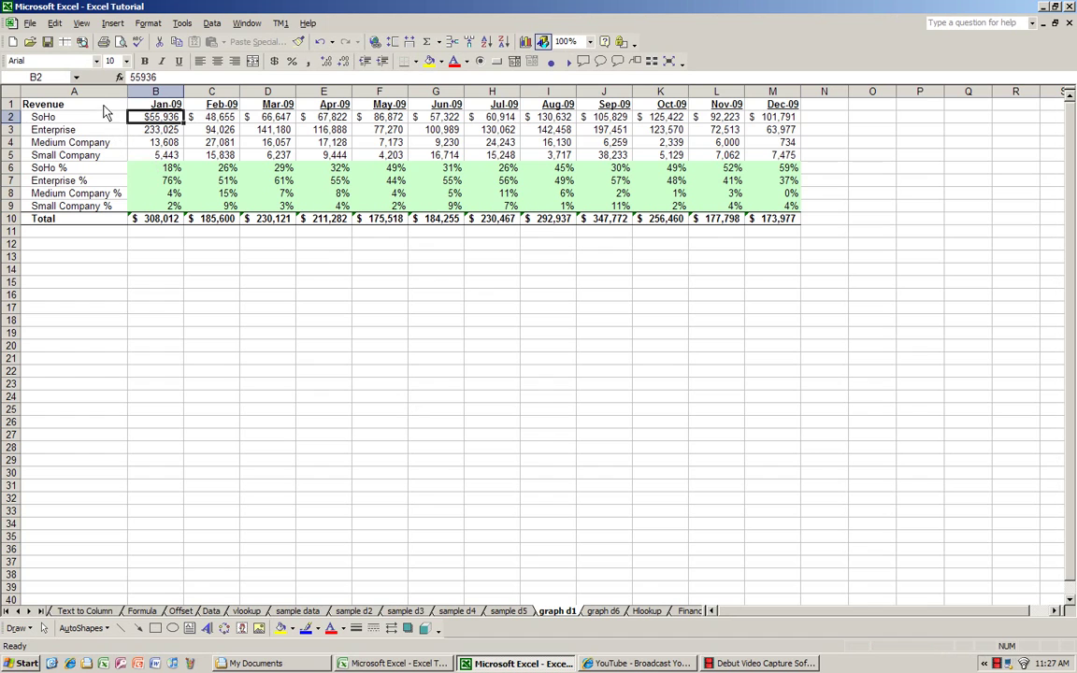
drag(101, 106, 751, 207)
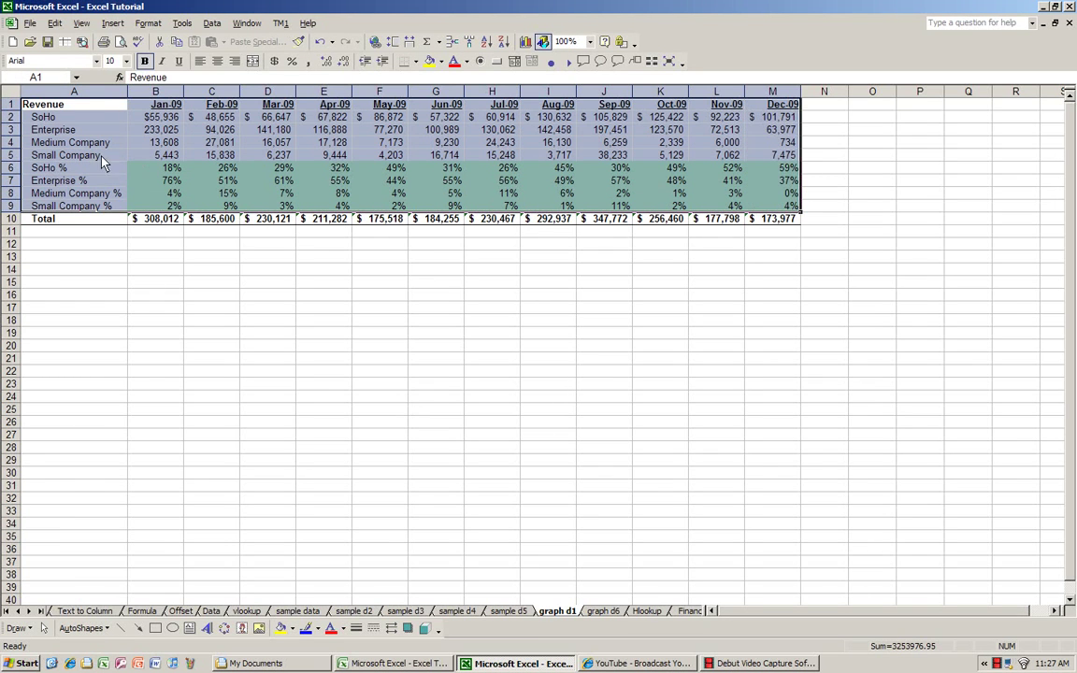
click(141, 117)
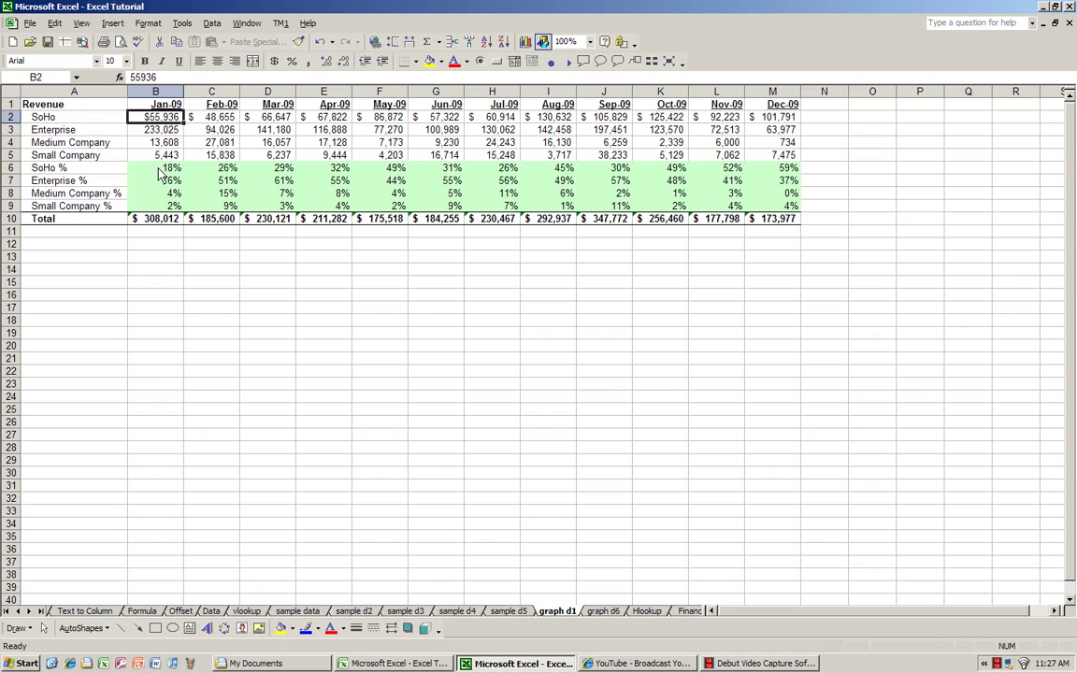
click(161, 168)
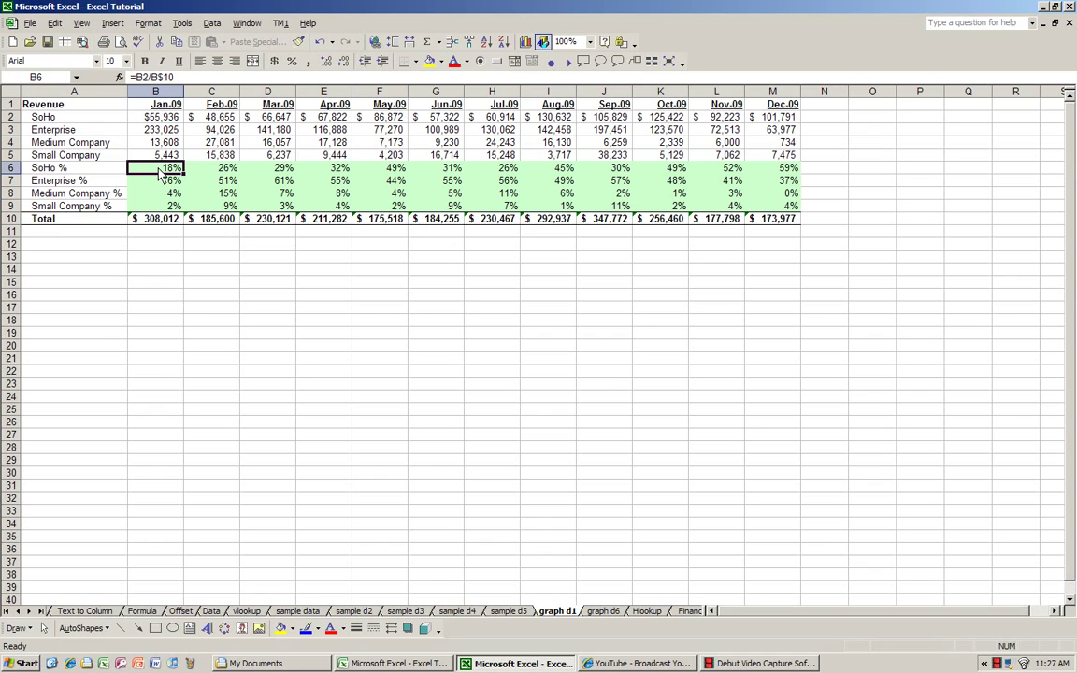
mouse_move(104, 100)
mouse_down()
mouse_move(314, 174)
mouse_move(785, 206)
mouse_up()
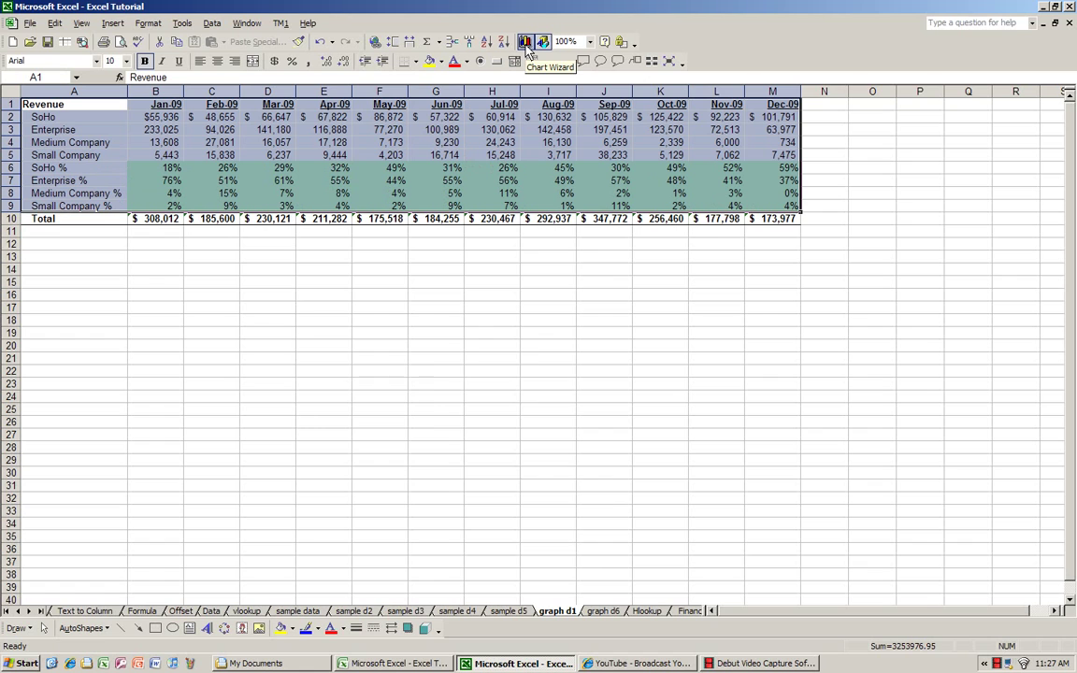
Build a 'Line - Column on 2 Axes' custom chart from the selected table.
click(526, 44)
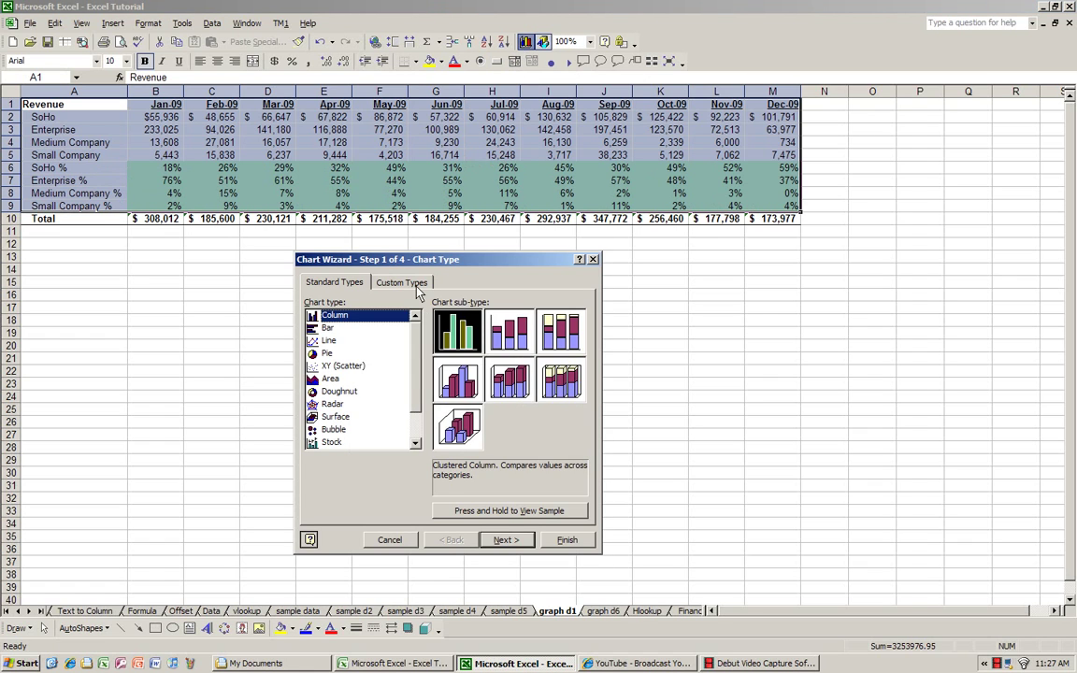
click(413, 284)
scroll(393, 341, down, 1)
scroll(392, 348, down, 2)
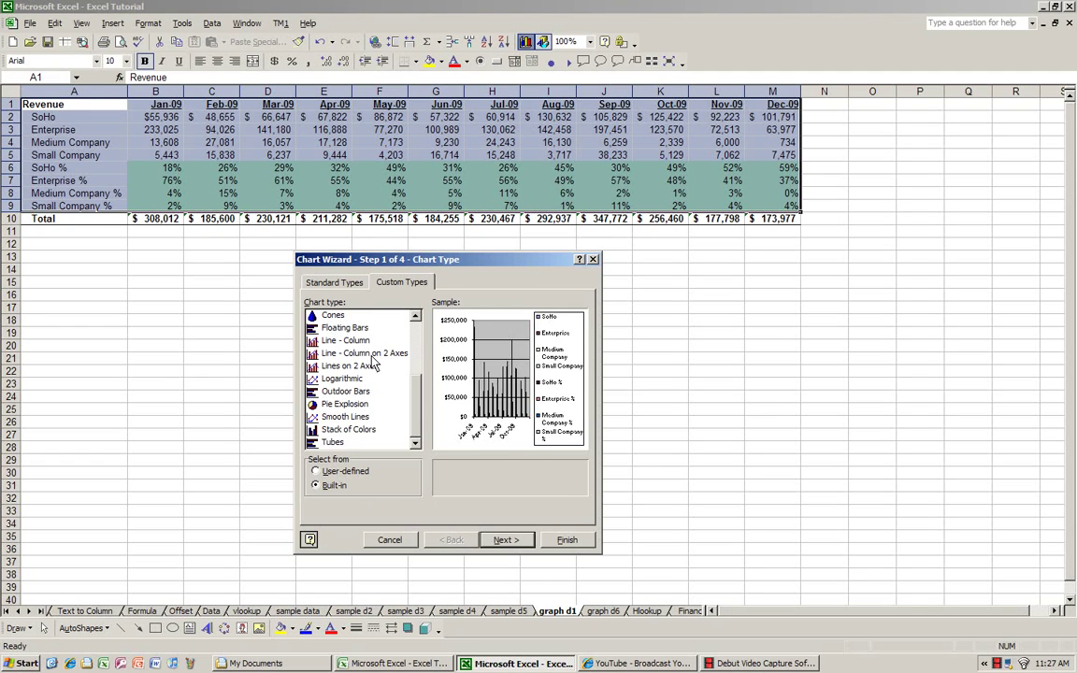
click(371, 354)
click(510, 542)
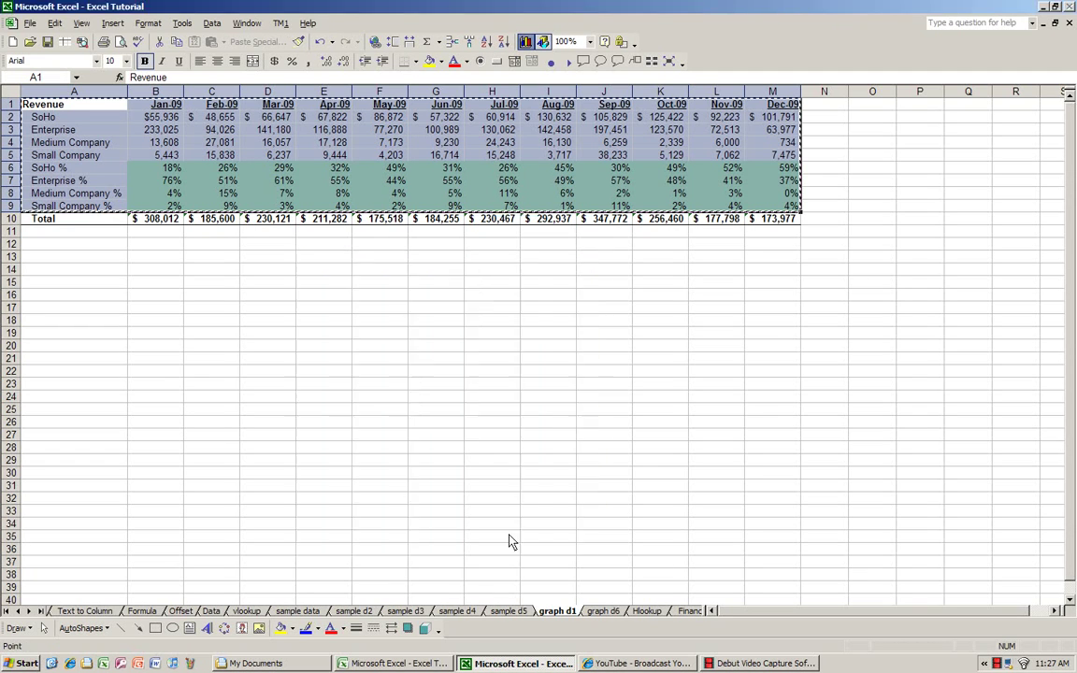
click(561, 541)
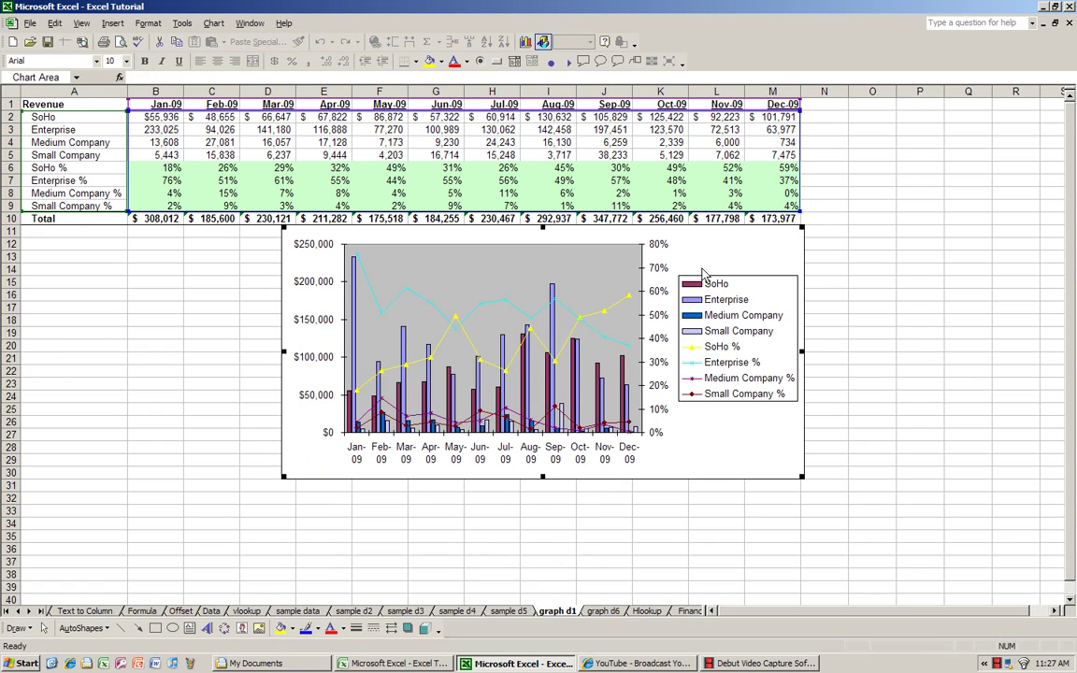
Move the chart left beneath the table, inspect its Enterprise and SoHo % series, then switch workbooks.
drag(703, 271, 505, 279)
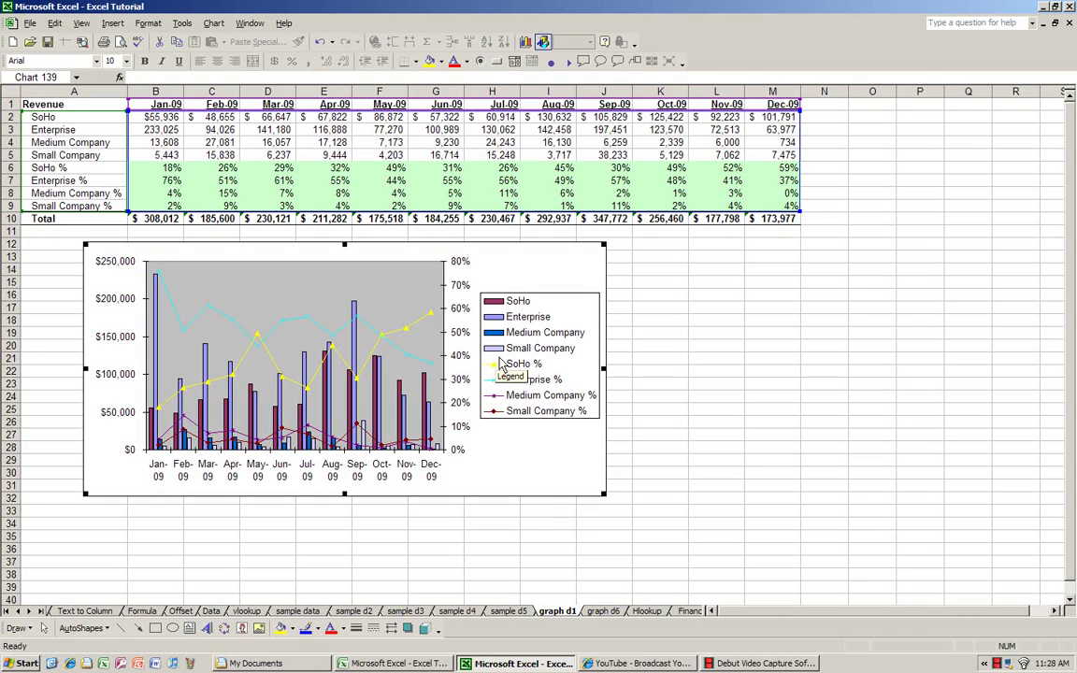
click(356, 350)
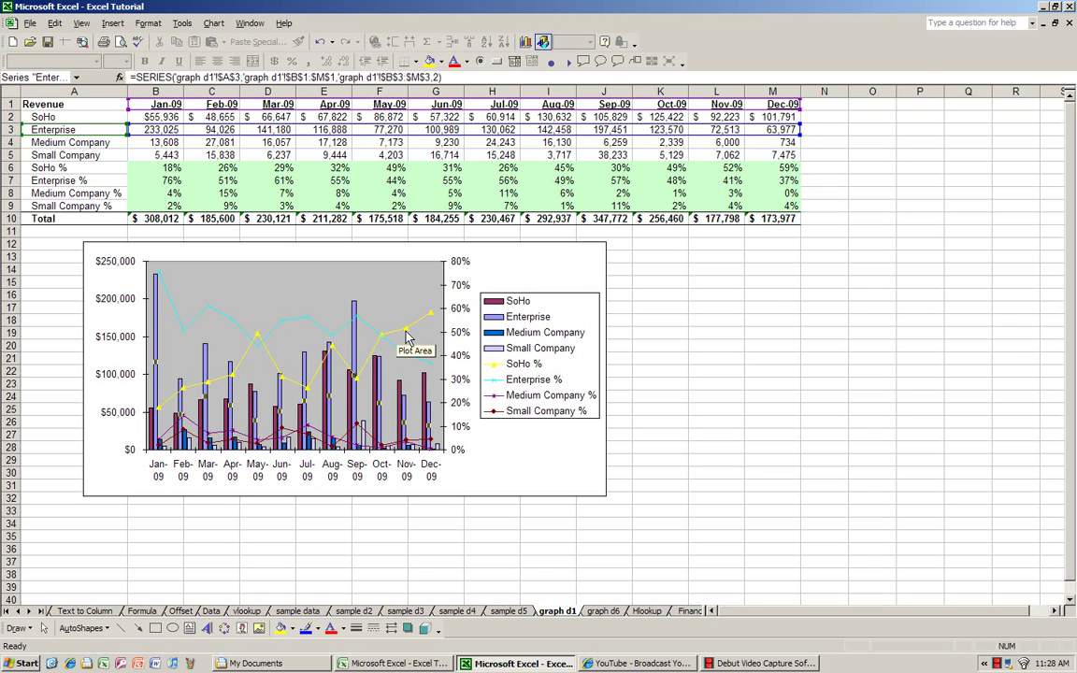
click(406, 338)
click(406, 337)
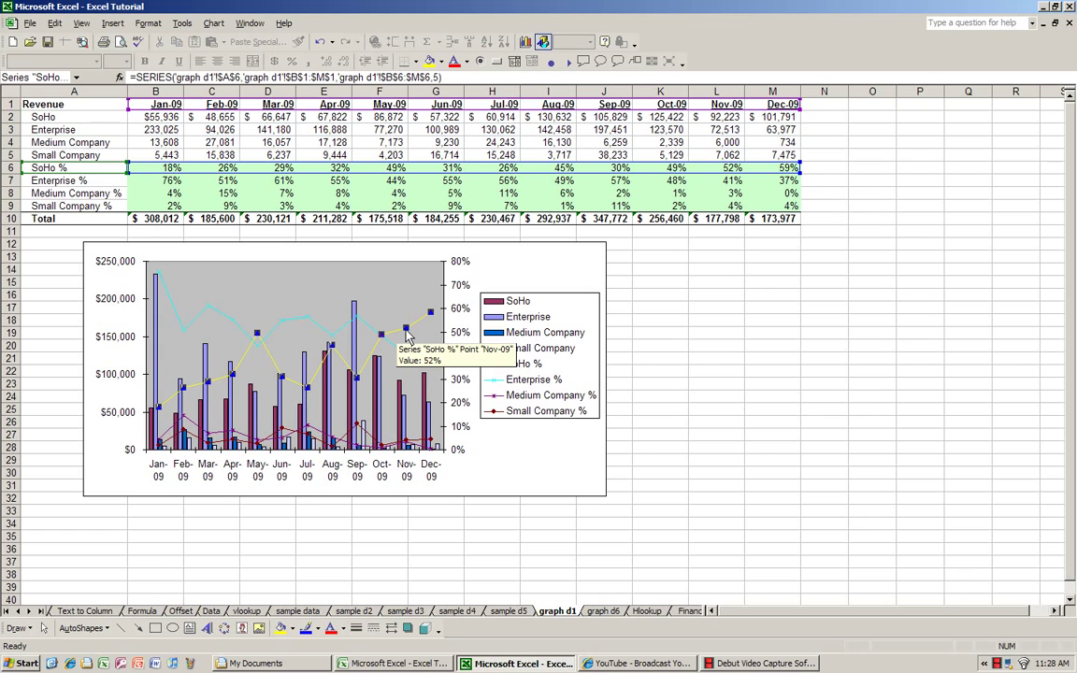
click(637, 322)
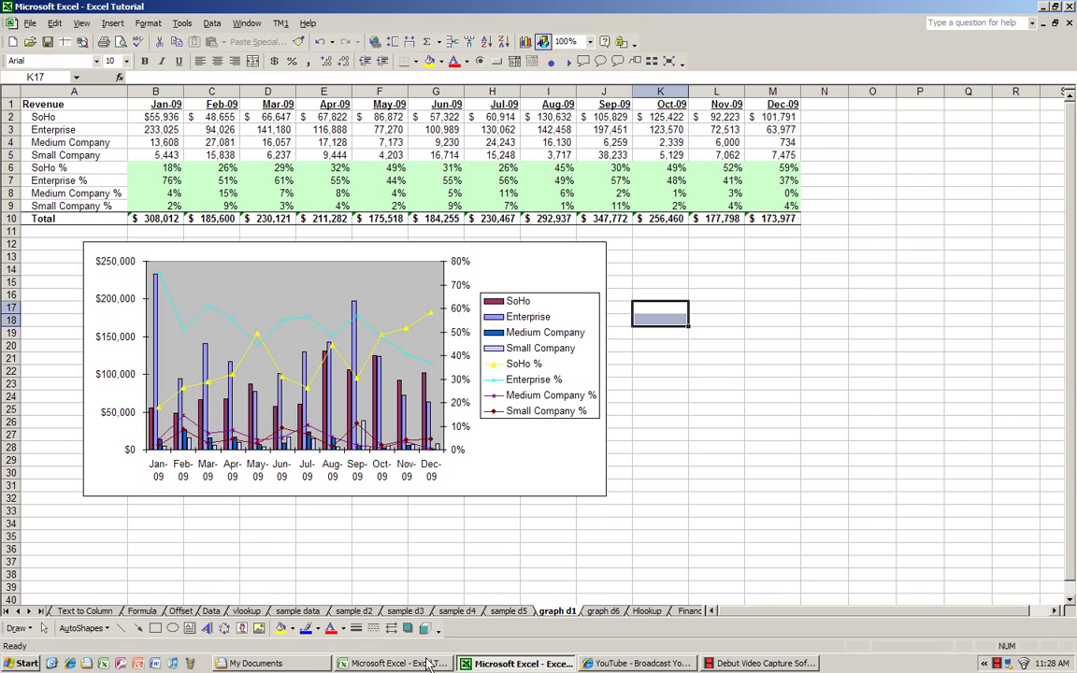
click(426, 663)
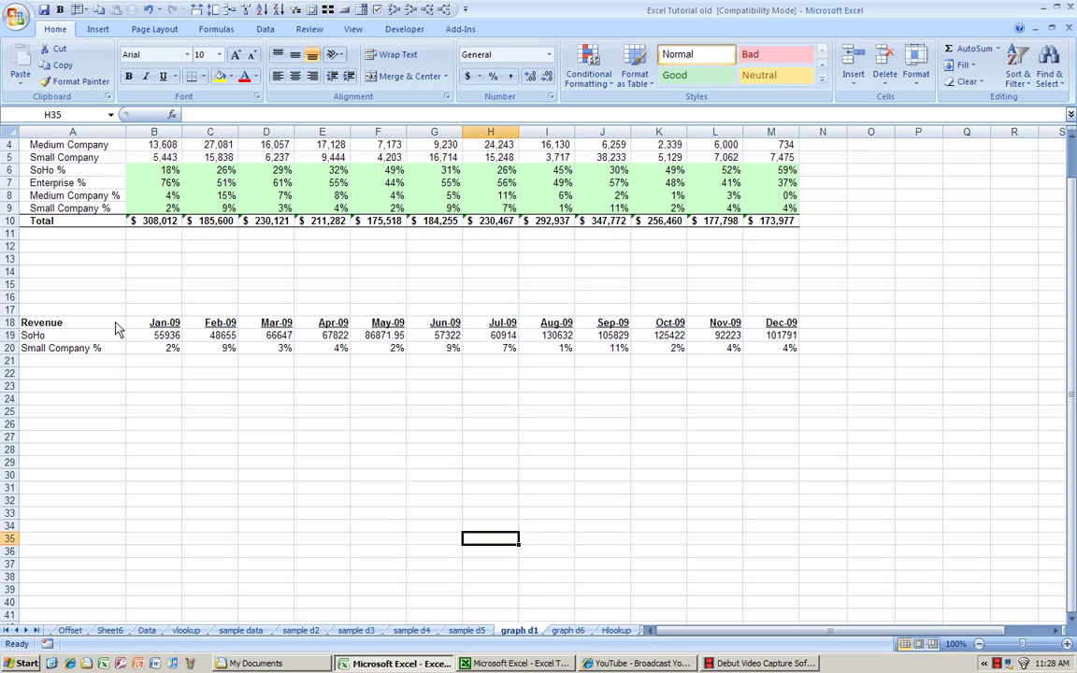
Select the SoHo and Small Company % table (A18:M20) and list the Column chart styles.
drag(116, 324, 757, 349)
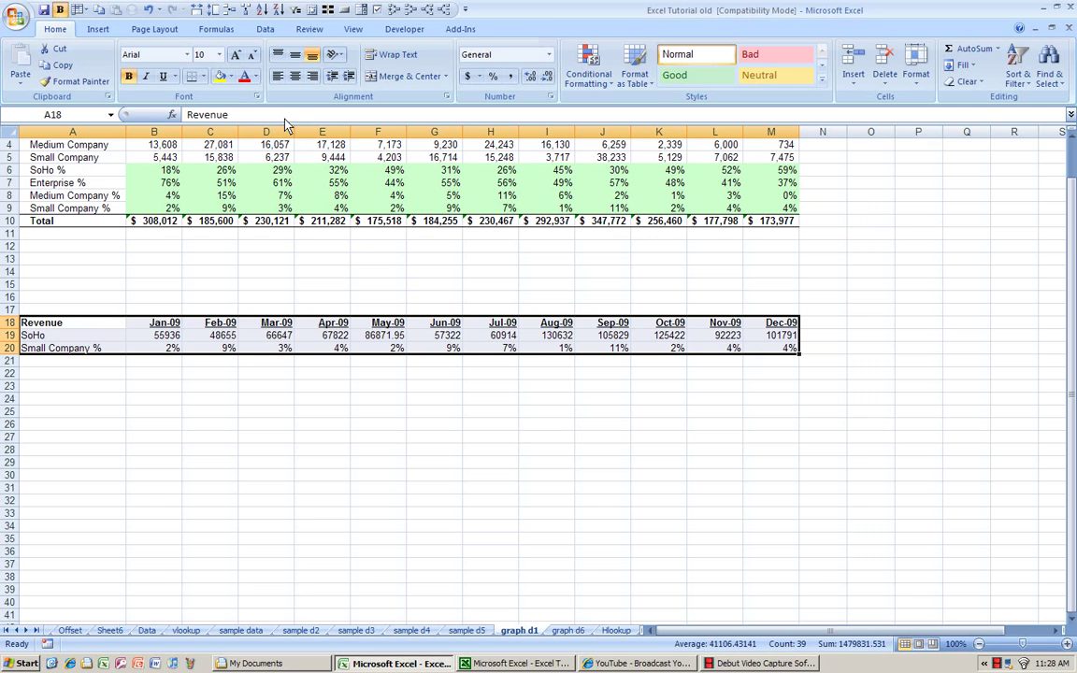
click(97, 29)
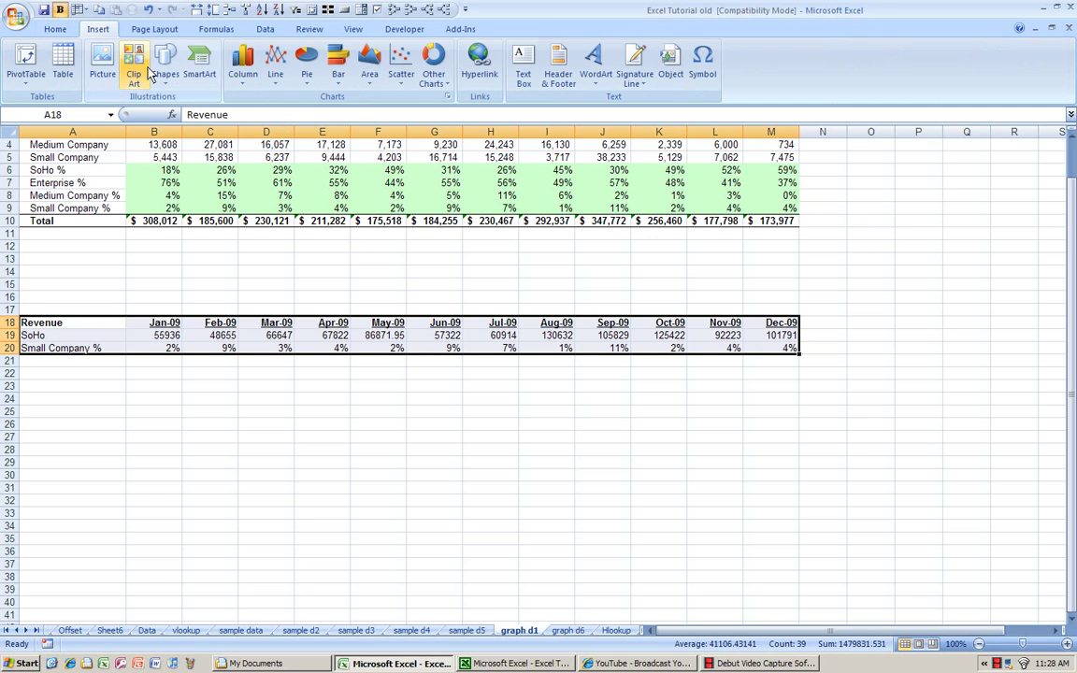
click(247, 80)
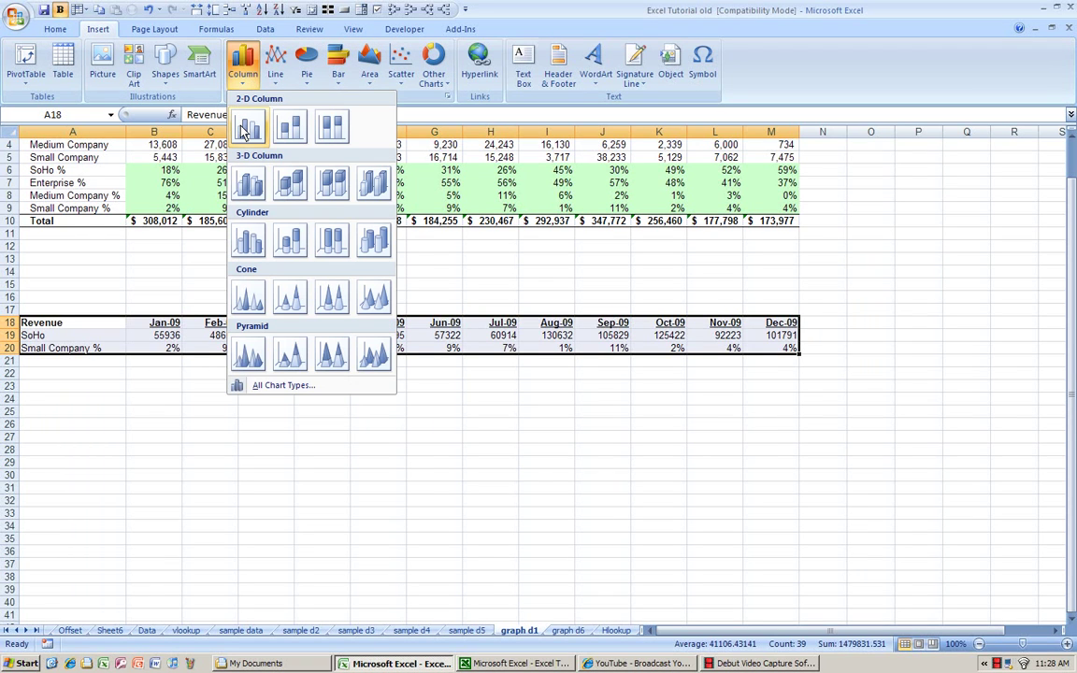
Insert a 2-D column chart of the table and select its Small Company % series.
click(283, 135)
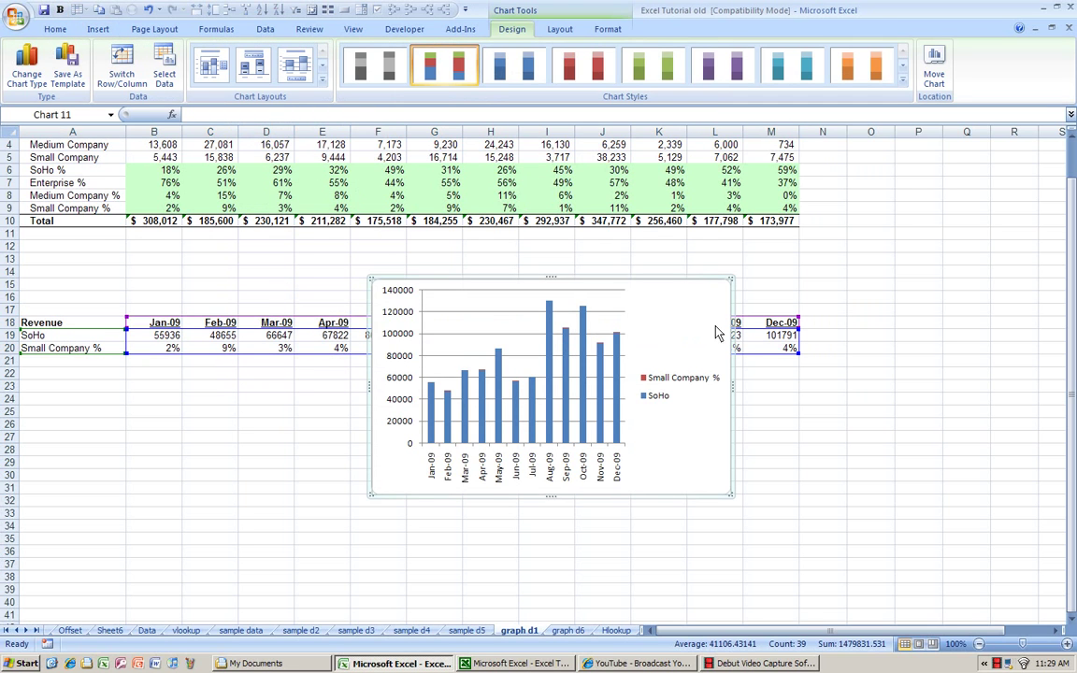
click(559, 30)
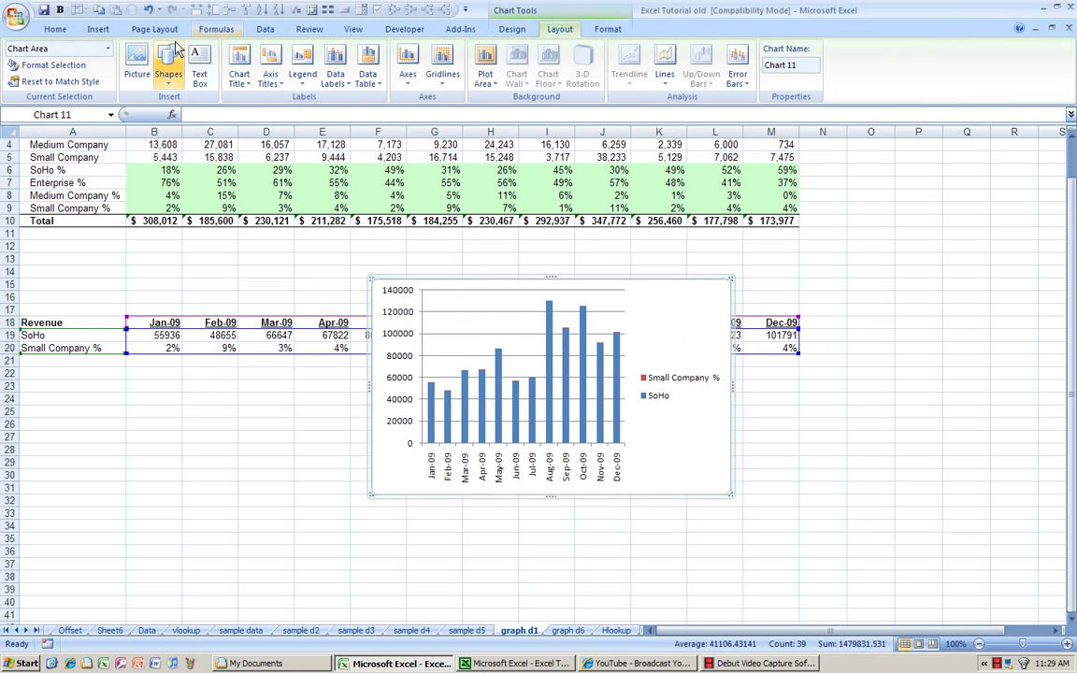
click(108, 49)
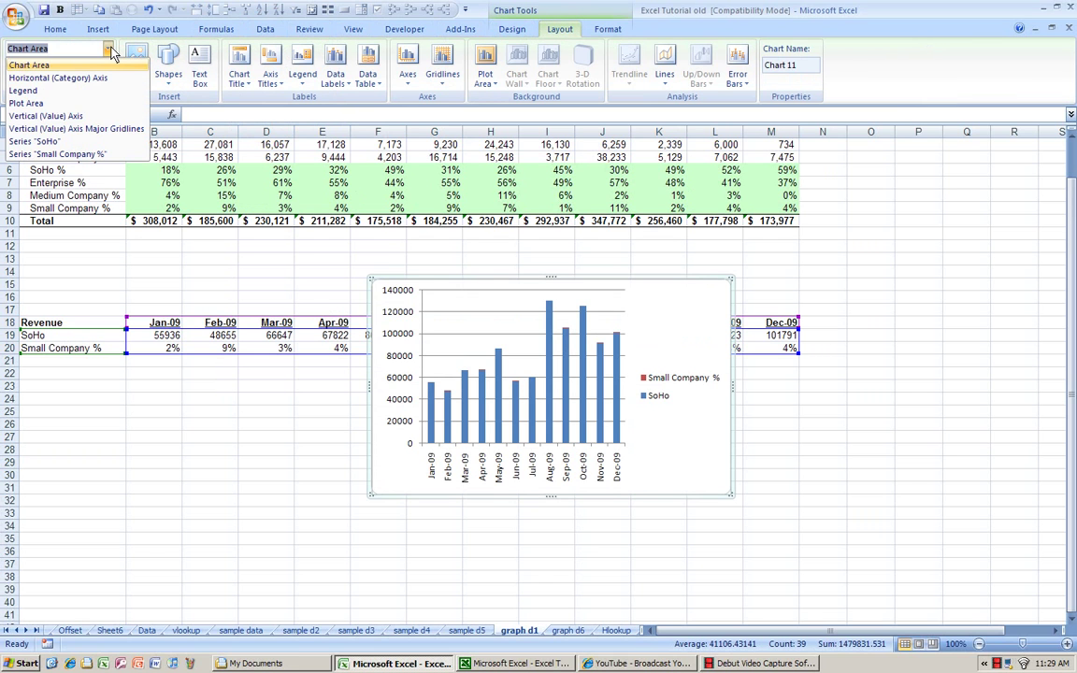
click(90, 155)
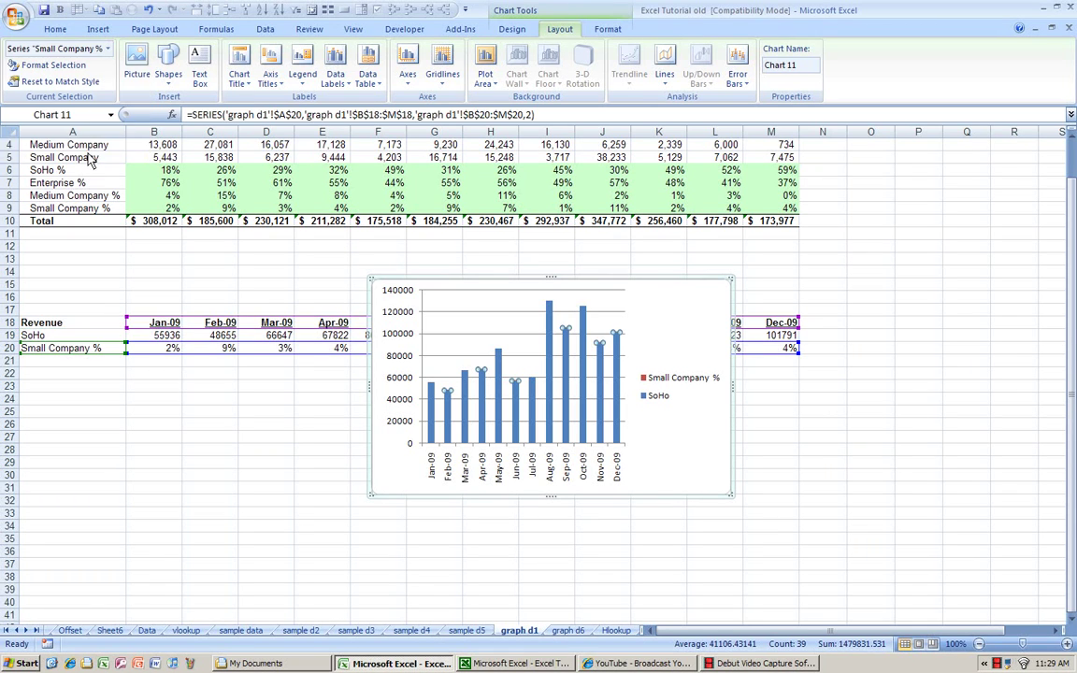
click(608, 29)
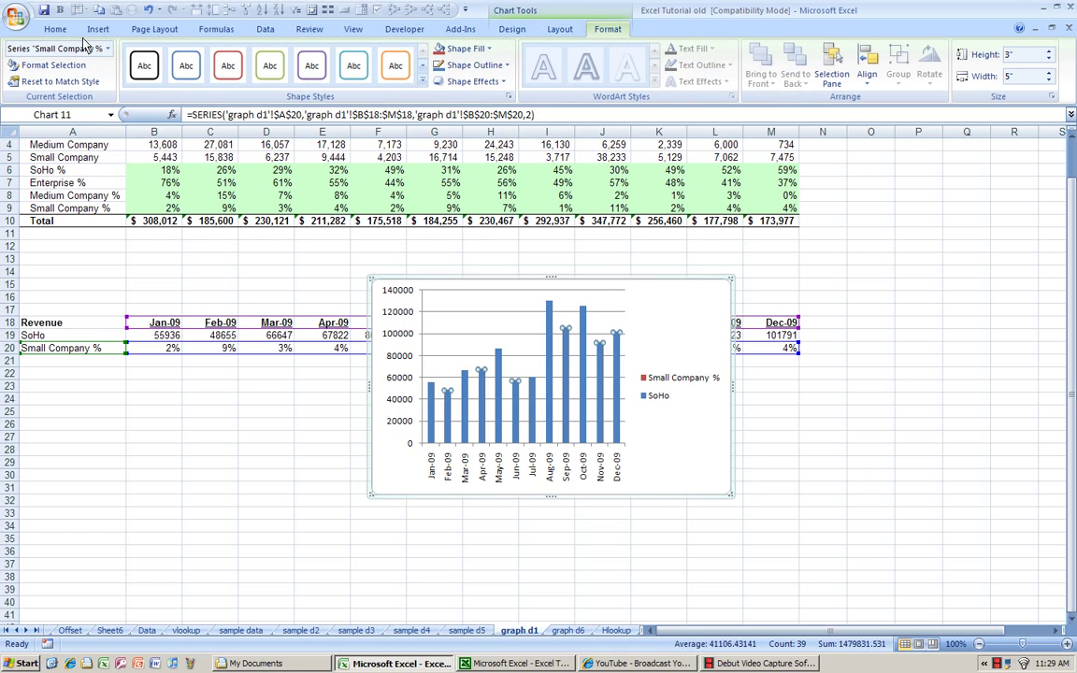
Plot the Small Company % series on the secondary axis.
click(66, 68)
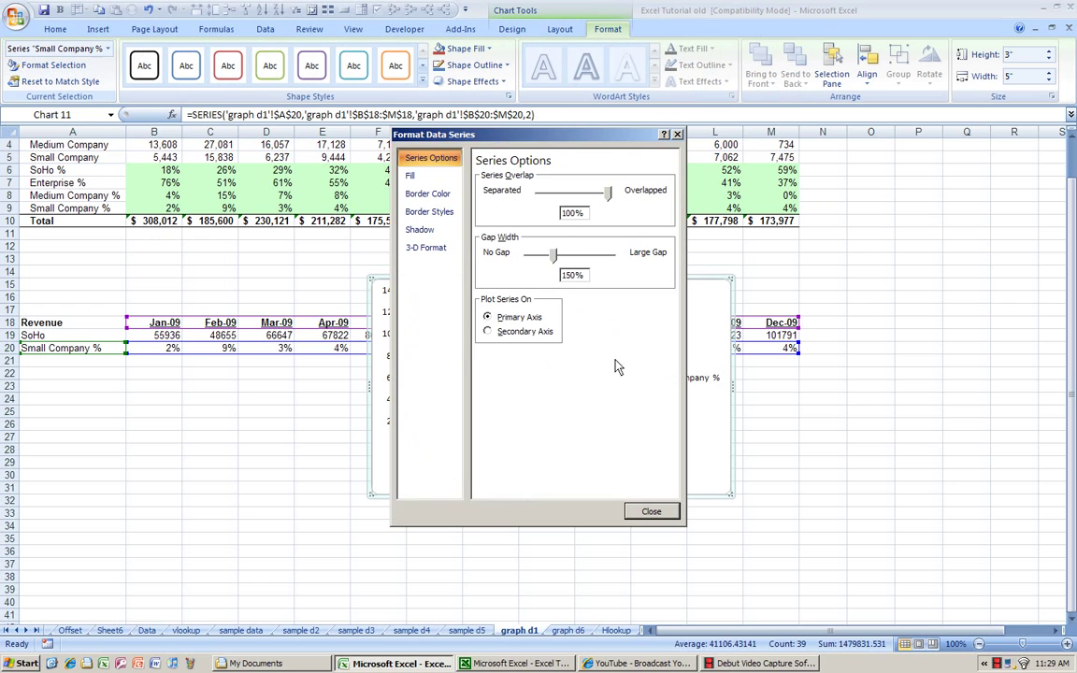
click(487, 332)
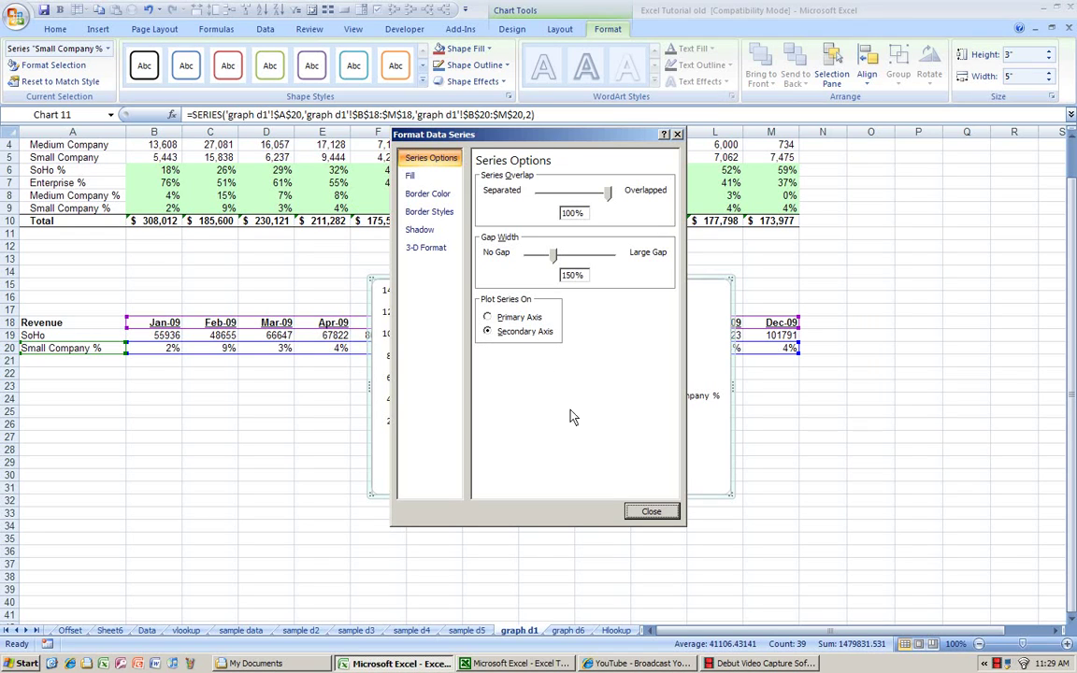
click(650, 513)
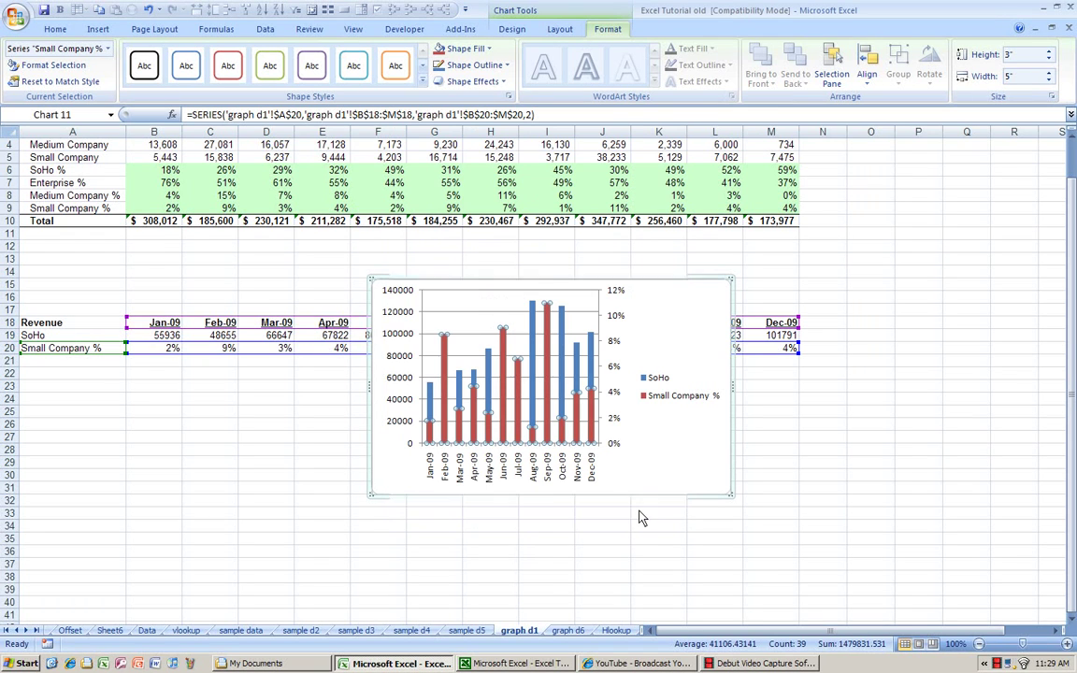
right_click(591, 428)
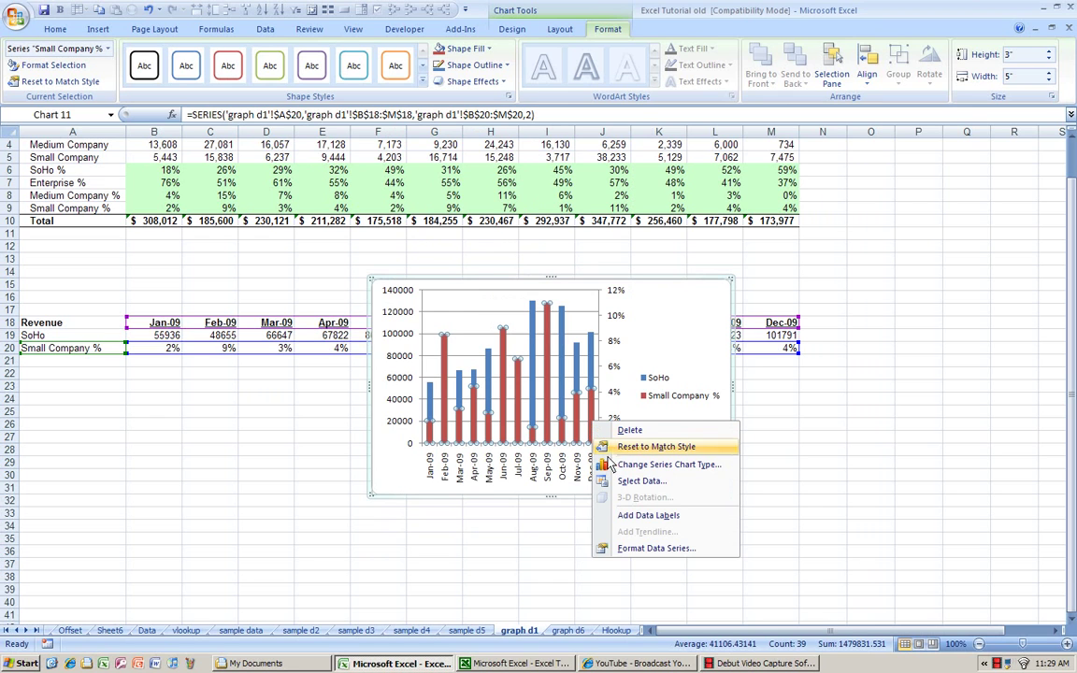
Change the Small Company % series to a plain Line chart type over the SoHo columns.
click(611, 465)
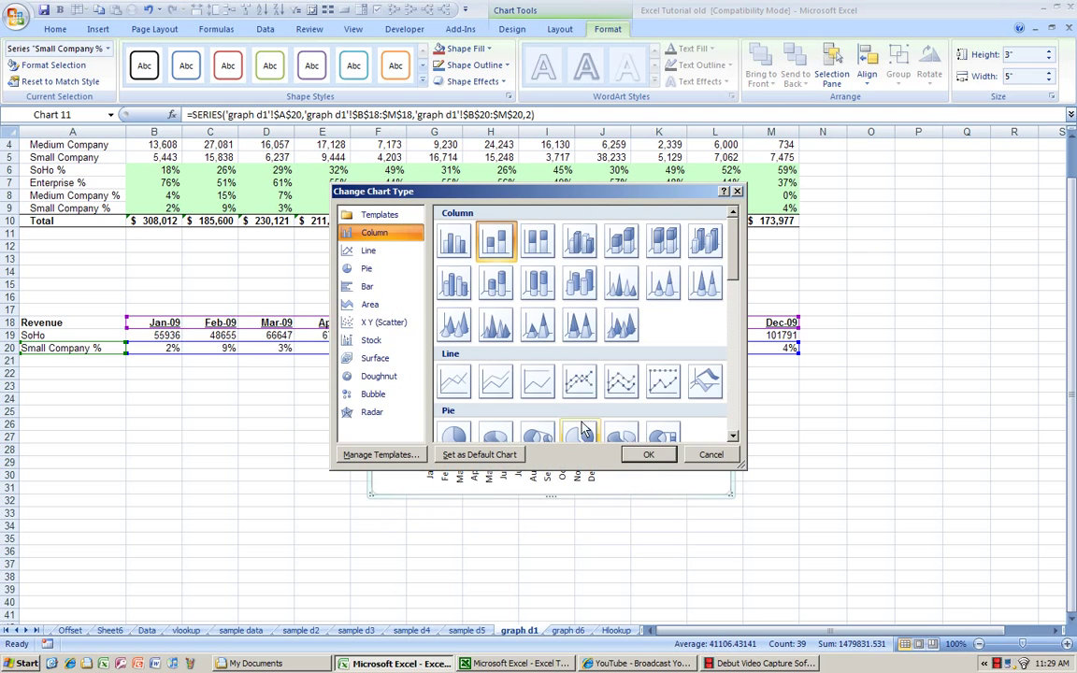
click(454, 380)
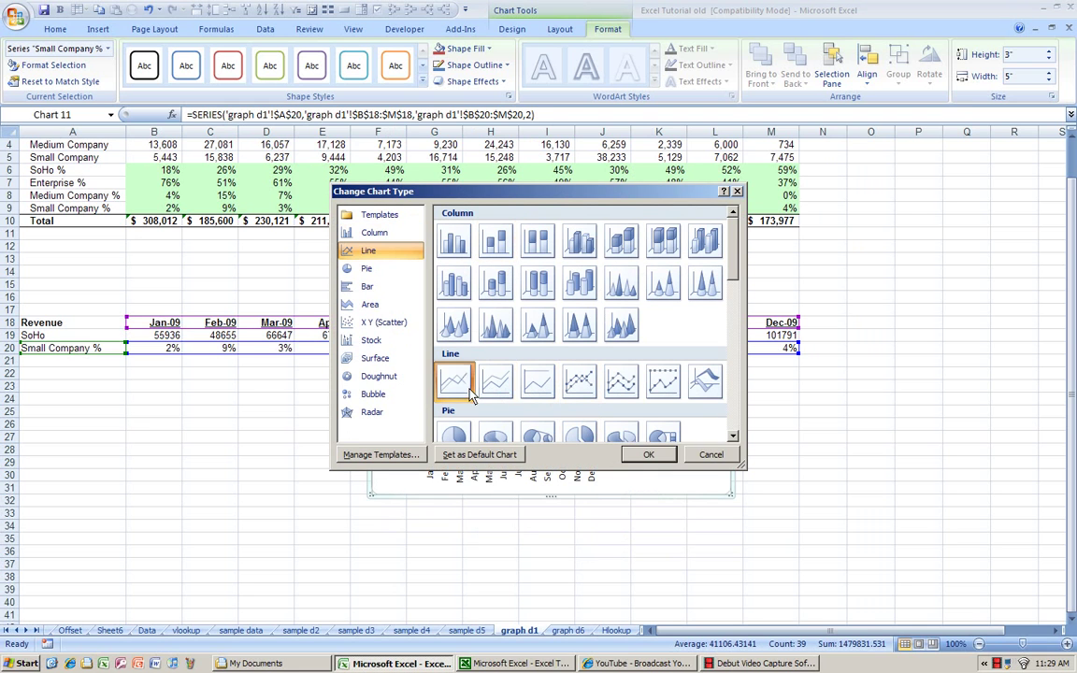
click(644, 454)
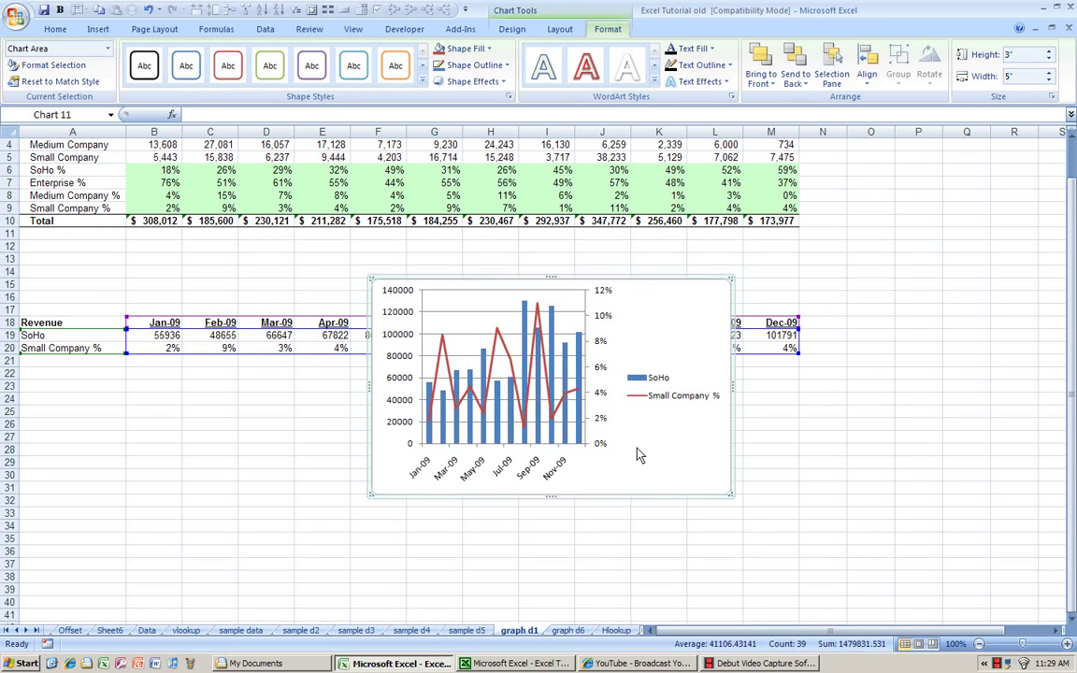
scroll(639, 454, down, 2)
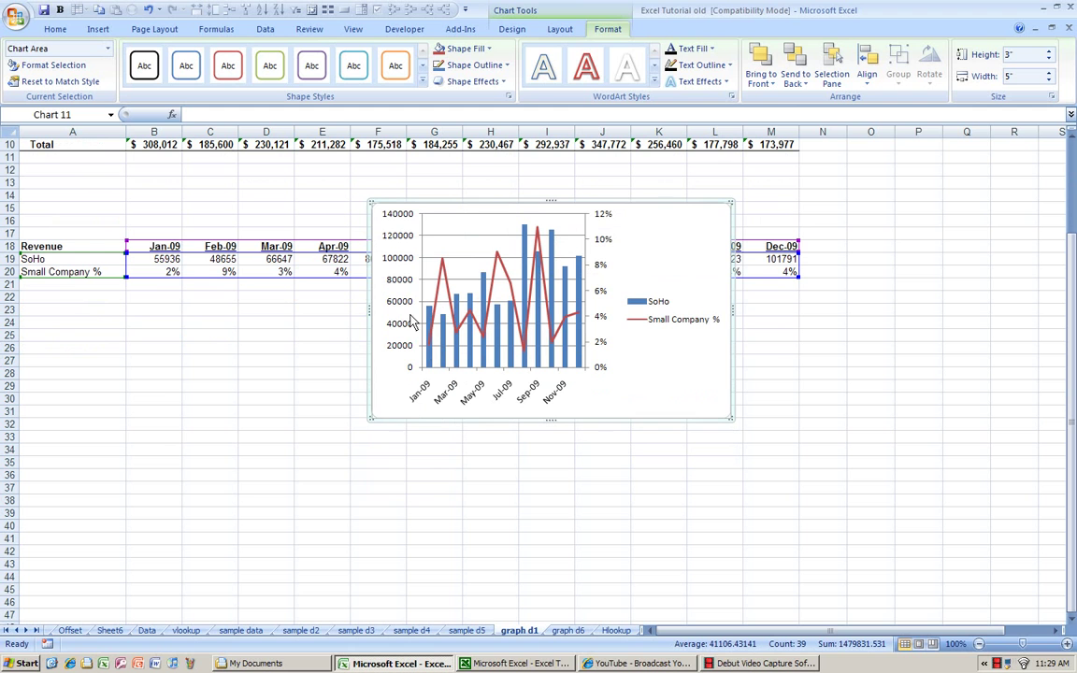
drag(403, 314, 161, 402)
Deselect the chart and select the row labels SoHo through Small Company.
click(602, 348)
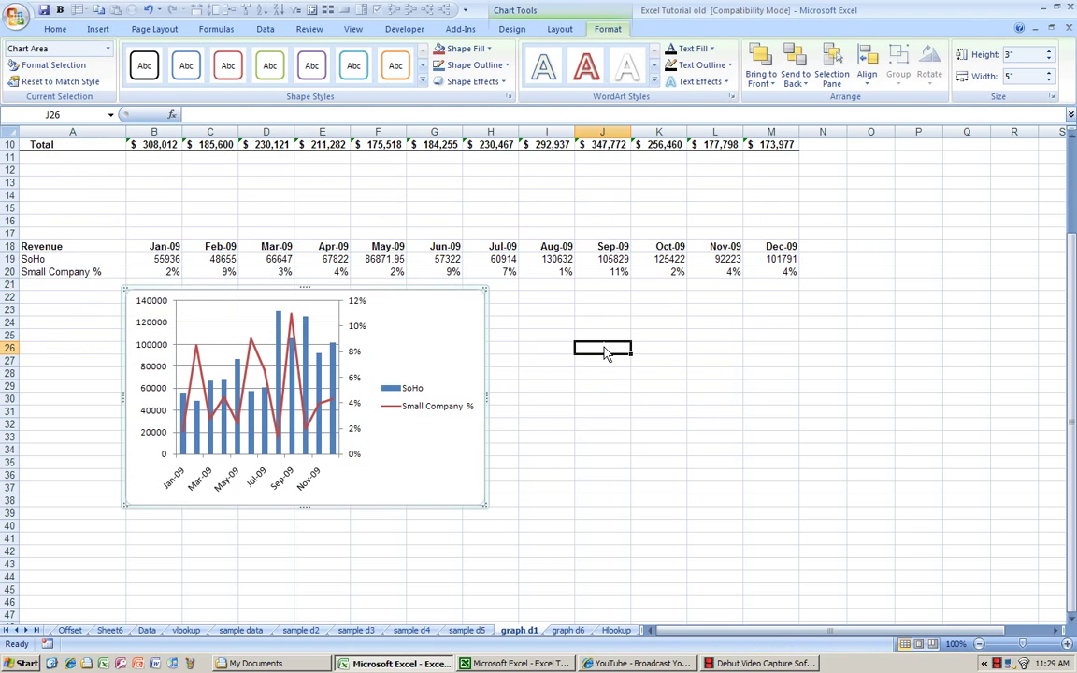
scroll(603, 351, up, 2)
scroll(511, 349, up, 1)
drag(82, 157, 84, 196)
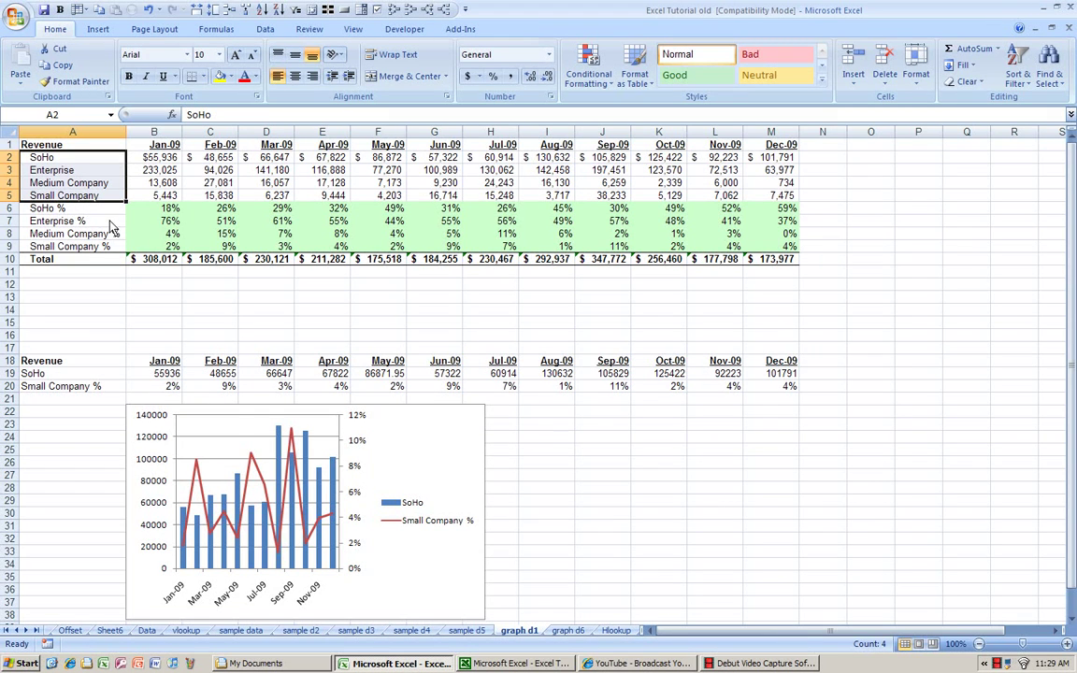
Select the row labels SoHo % through Small Company %, then scroll back to the top.
scroll(116, 220, down, 1)
scroll(120, 214, up, 1)
scroll(120, 214, down, 1)
scroll(121, 214, down, 2)
scroll(121, 214, up, 3)
drag(107, 207, 115, 247)
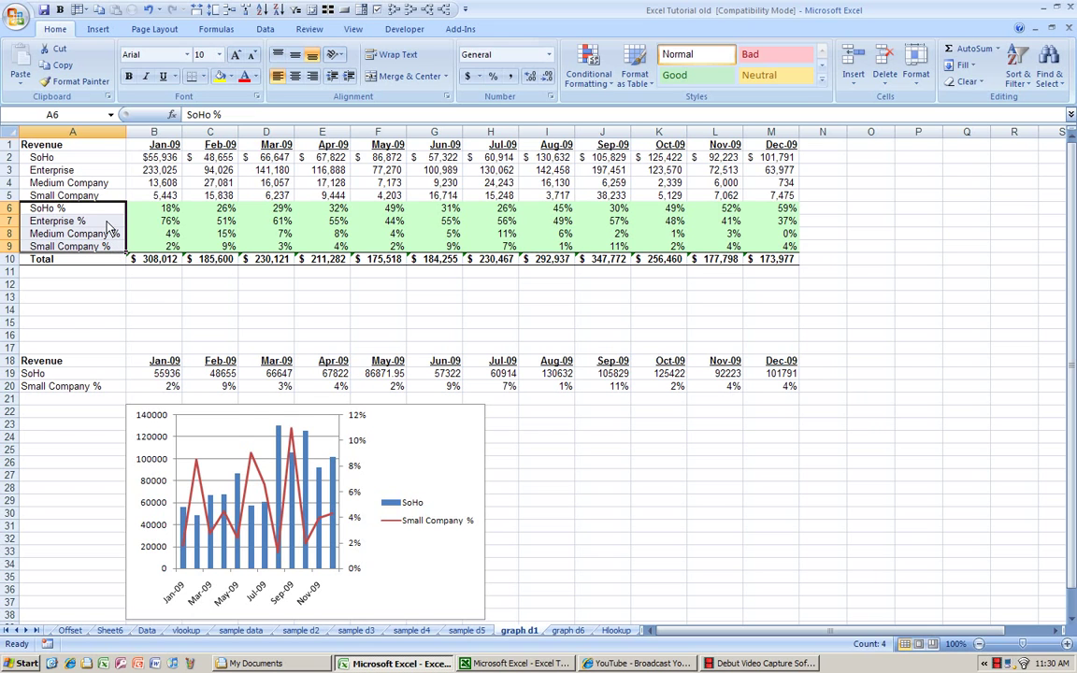
scroll(106, 225, down, 3)
scroll(105, 225, up, 2)
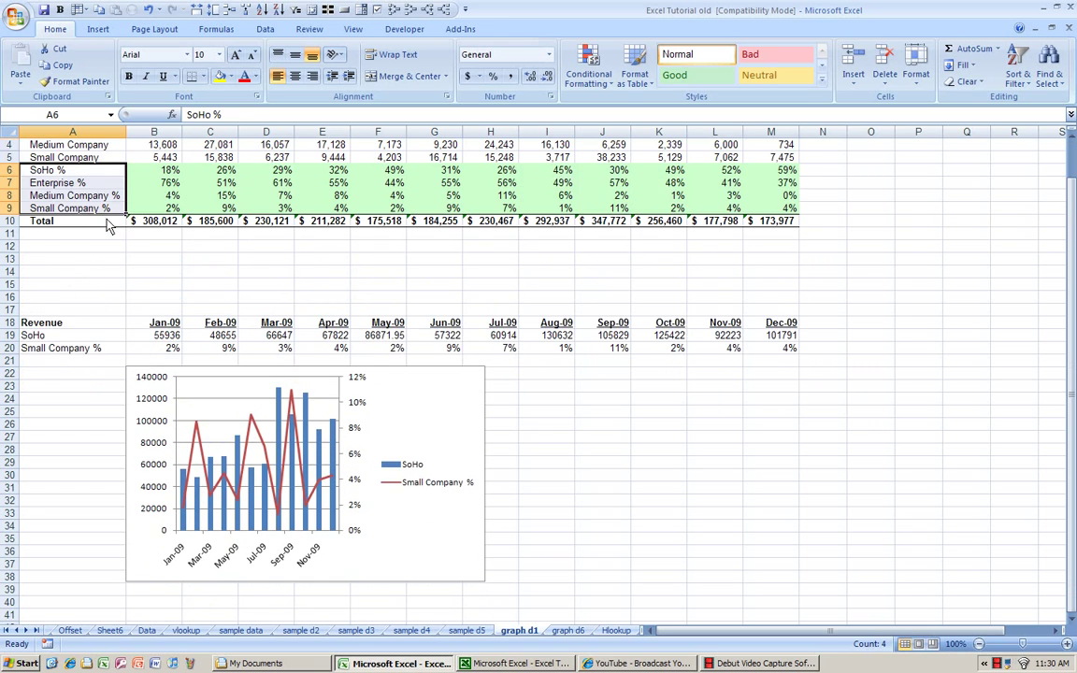
scroll(105, 224, up, 1)
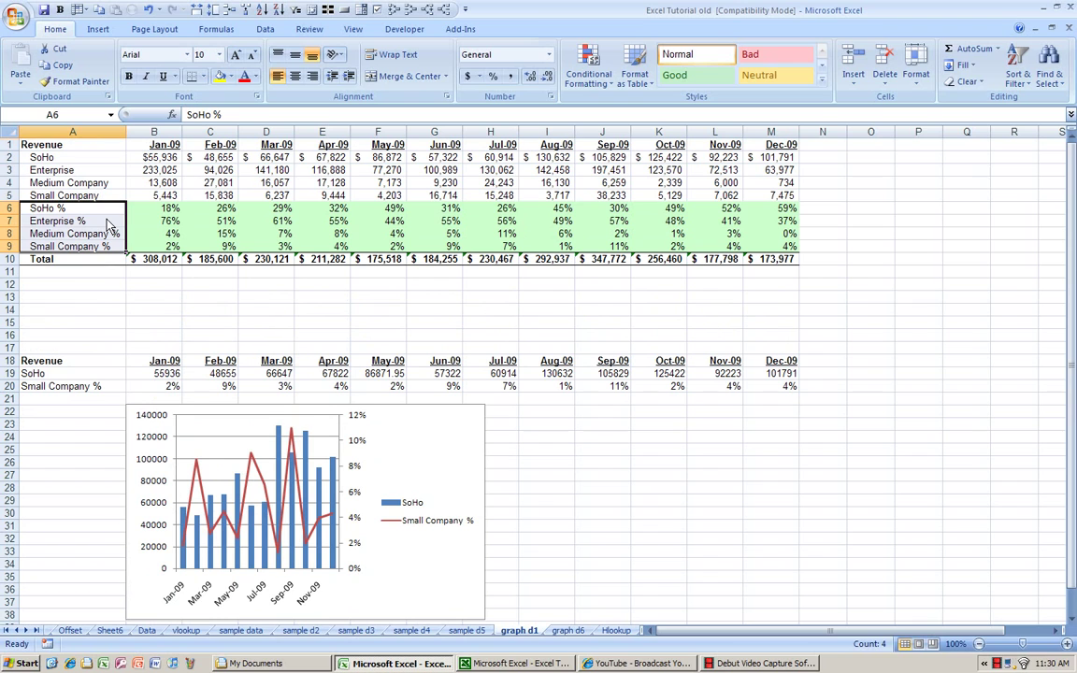